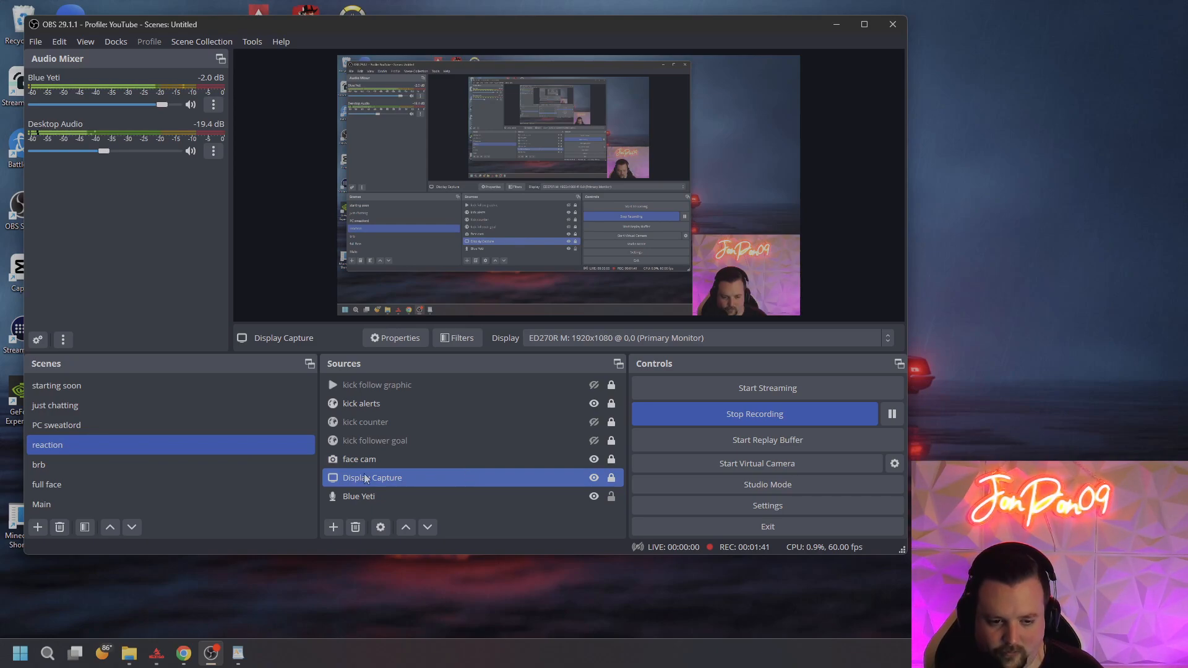
- Open the filters of the Blue Yeti source and choose Speex (low CPU usage, low quality) as the Noise Suppression method
{"action": "left_click", "coordinate": [412, 496]}
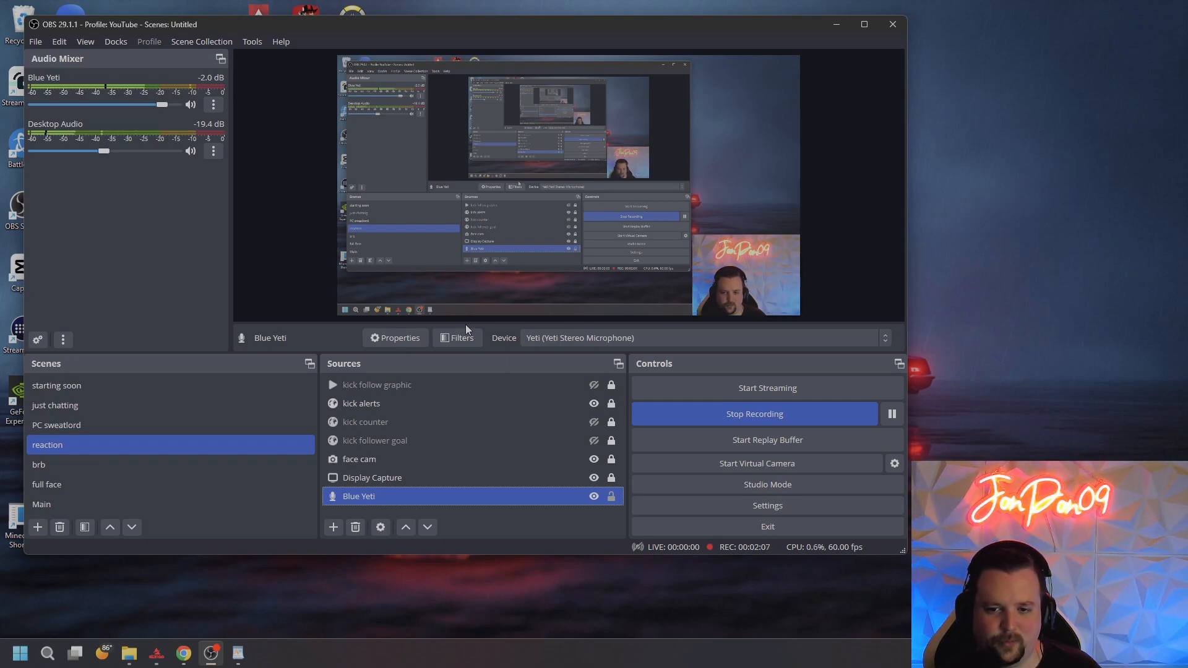
{"action": "left_click", "coordinate": [401, 487], "text": "ctrl"}
{"action": "left_click", "coordinate": [399, 493]}
{"action": "left_click", "coordinate": [457, 340]}
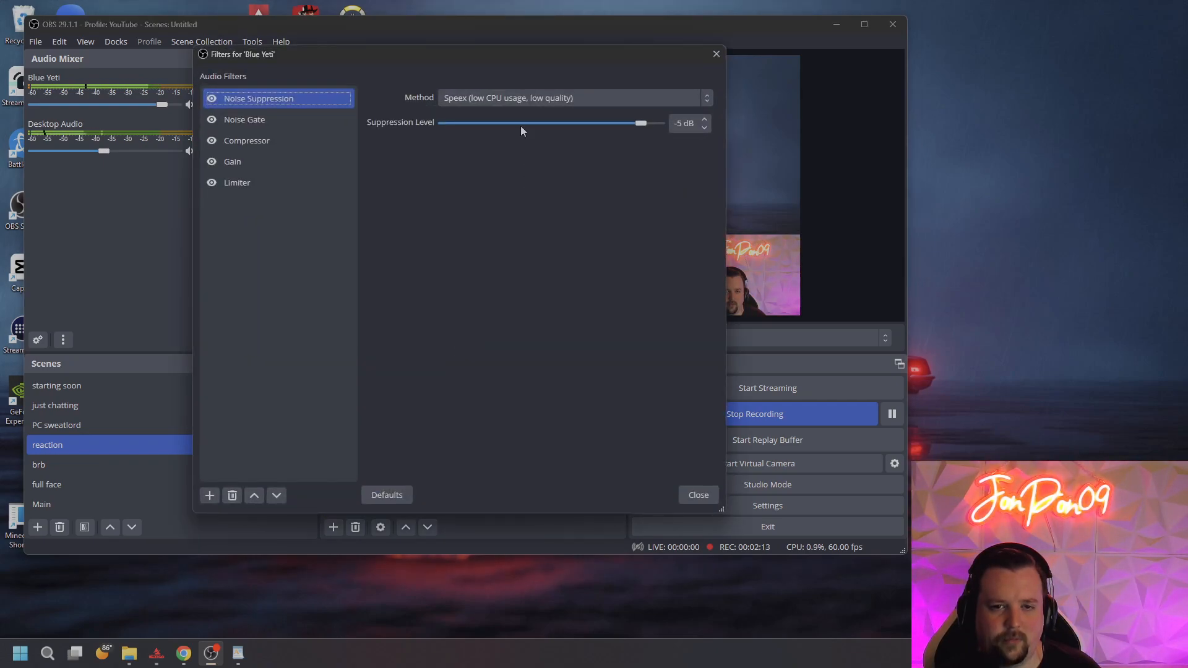
{"action": "left_click_drag", "start_coordinate": [480, 58], "coordinate": [518, 47]}
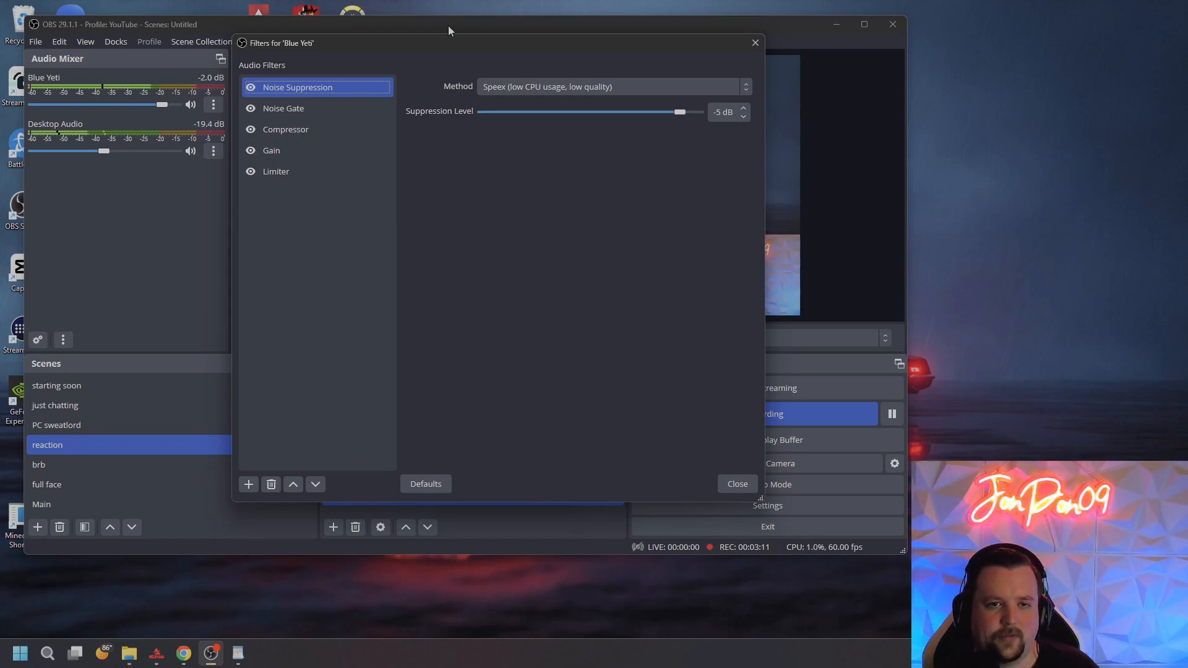
{"action": "left_click_drag", "start_coordinate": [443, 43], "coordinate": [493, 41]}
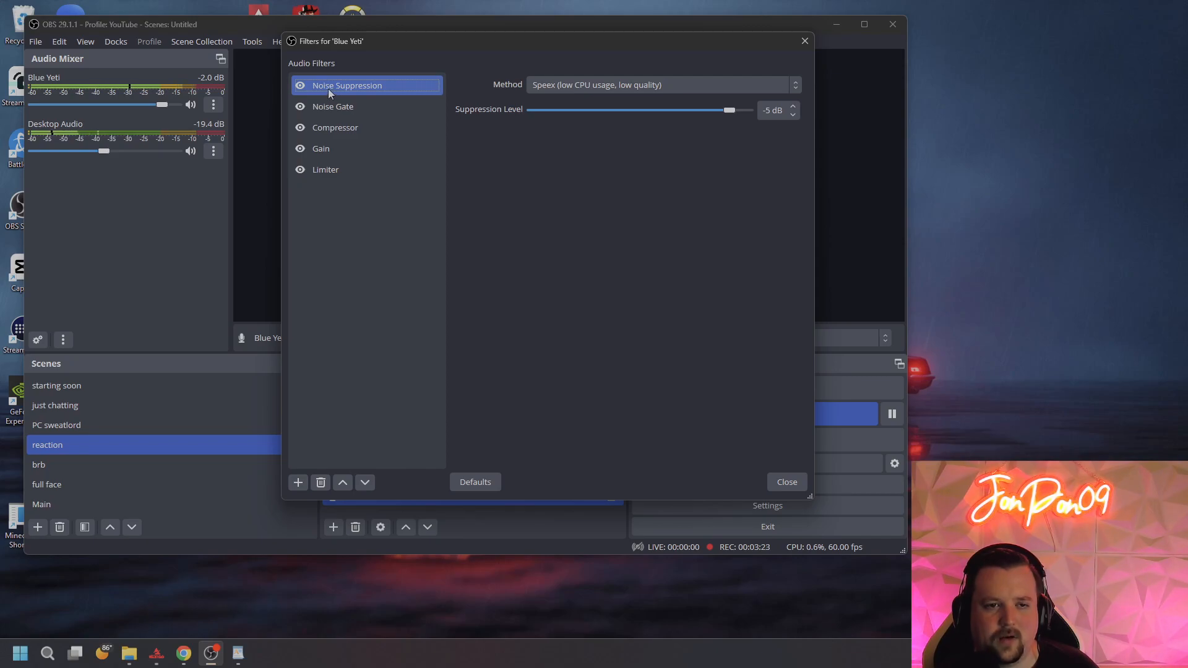
{"action": "left_click", "coordinate": [781, 85]}
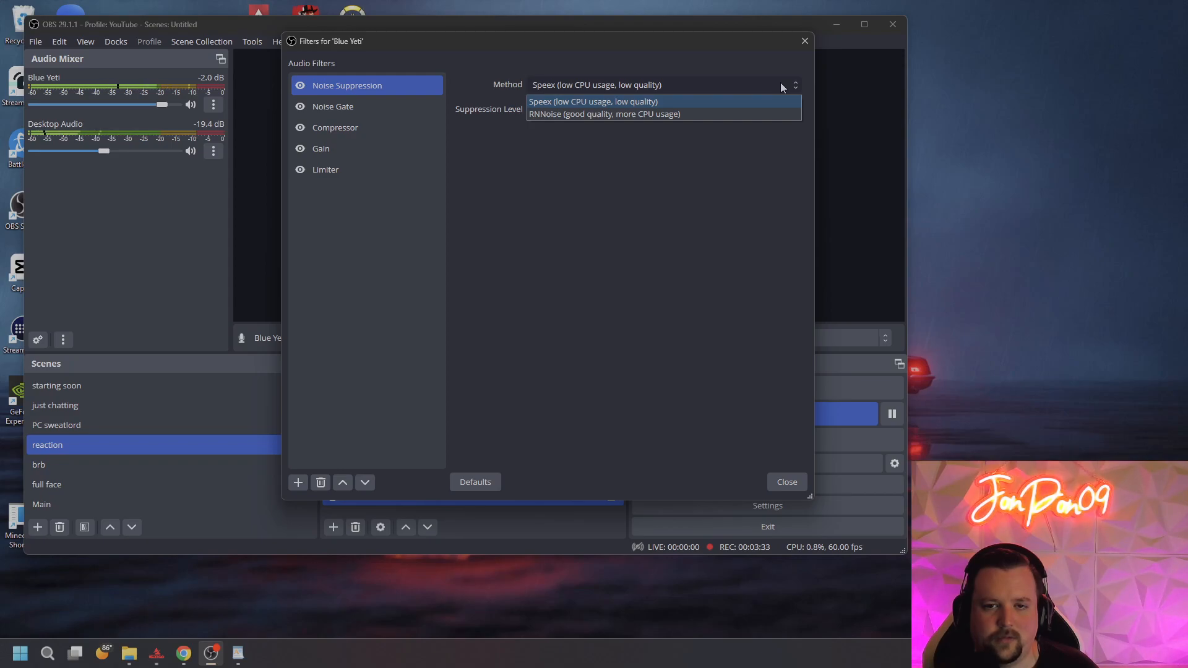
{"action": "left_click", "coordinate": [655, 102]}
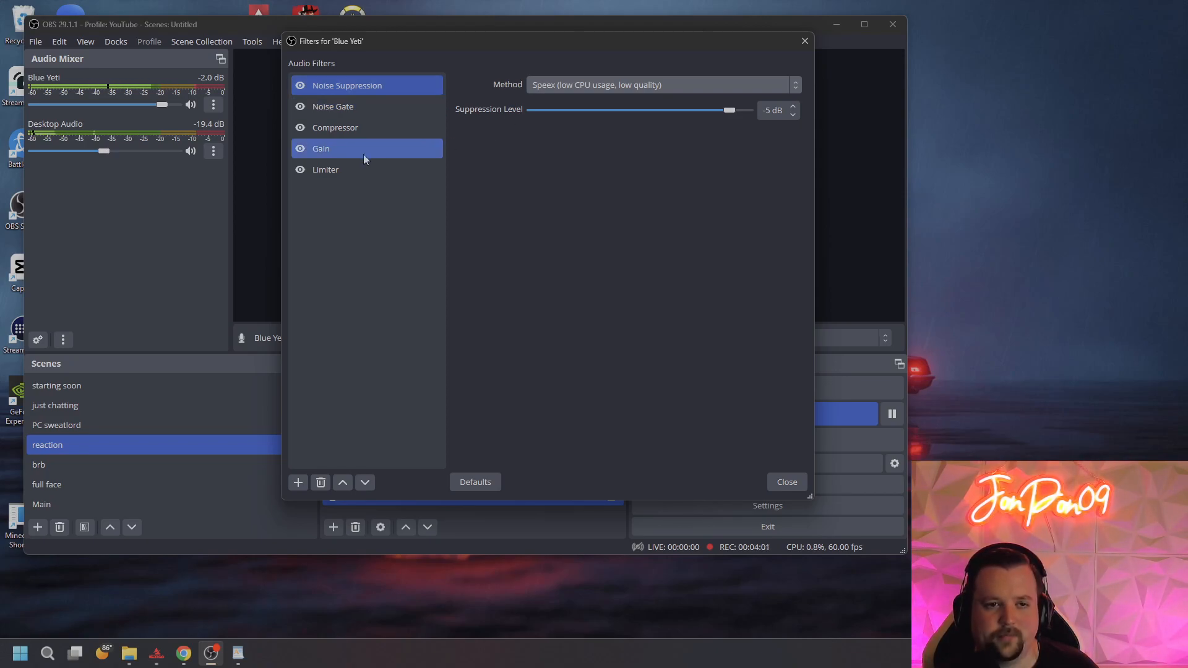
- Review the settings of the Blue Yeti's Noise Gate, Compressor, Gain and Limiter filters, and close the filters window
{"action": "left_click", "coordinate": [351, 112]}
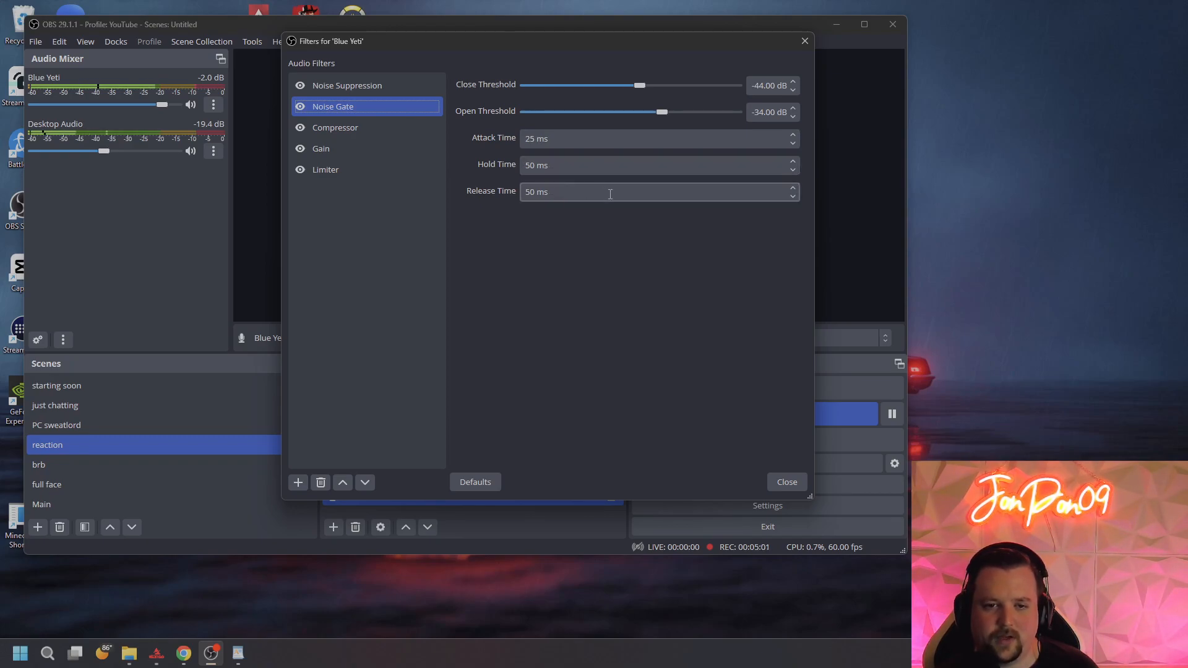
{"action": "left_click", "coordinate": [355, 130]}
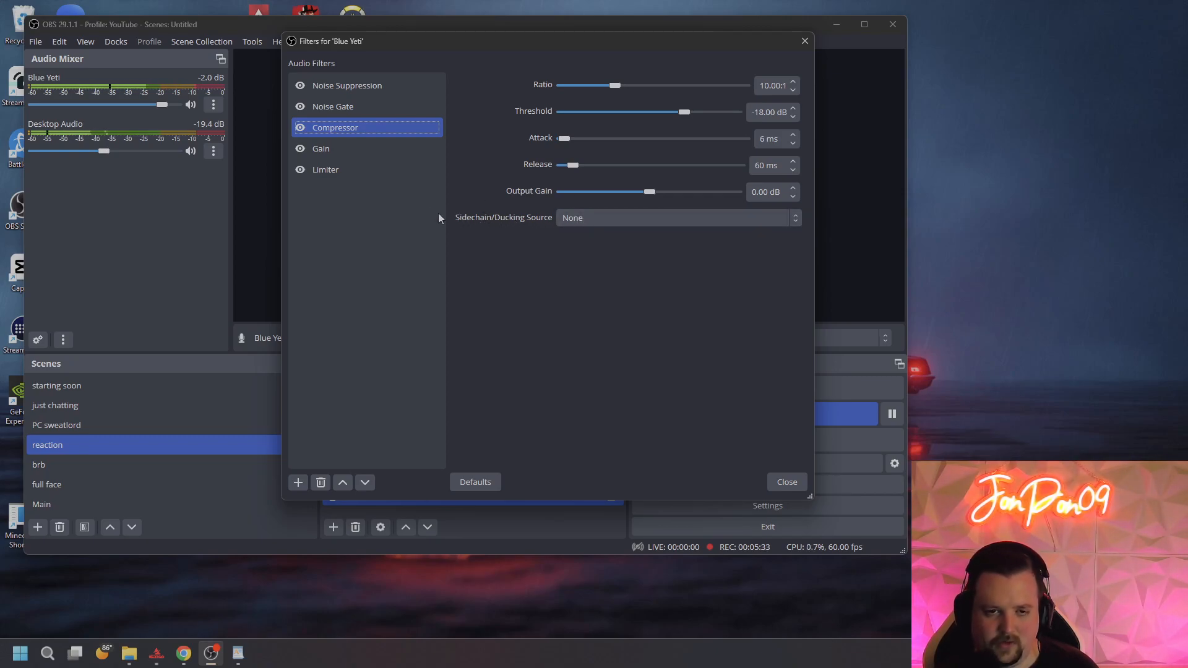
{"action": "left_click", "coordinate": [346, 151]}
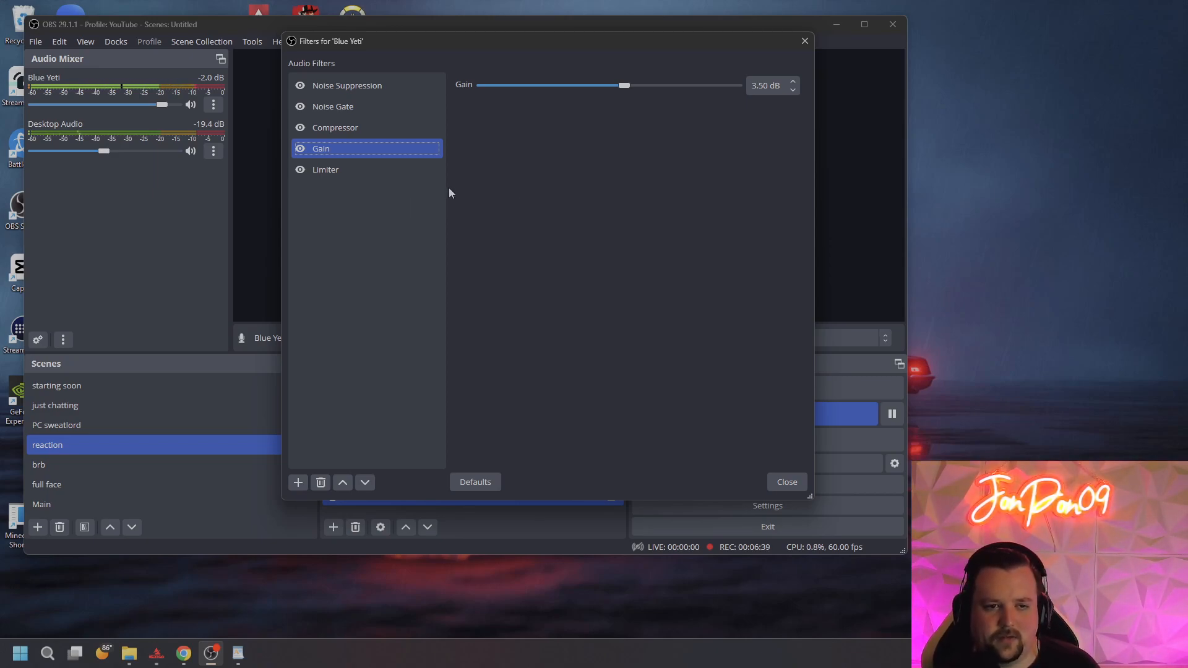
{"action": "left_click", "coordinate": [357, 173]}
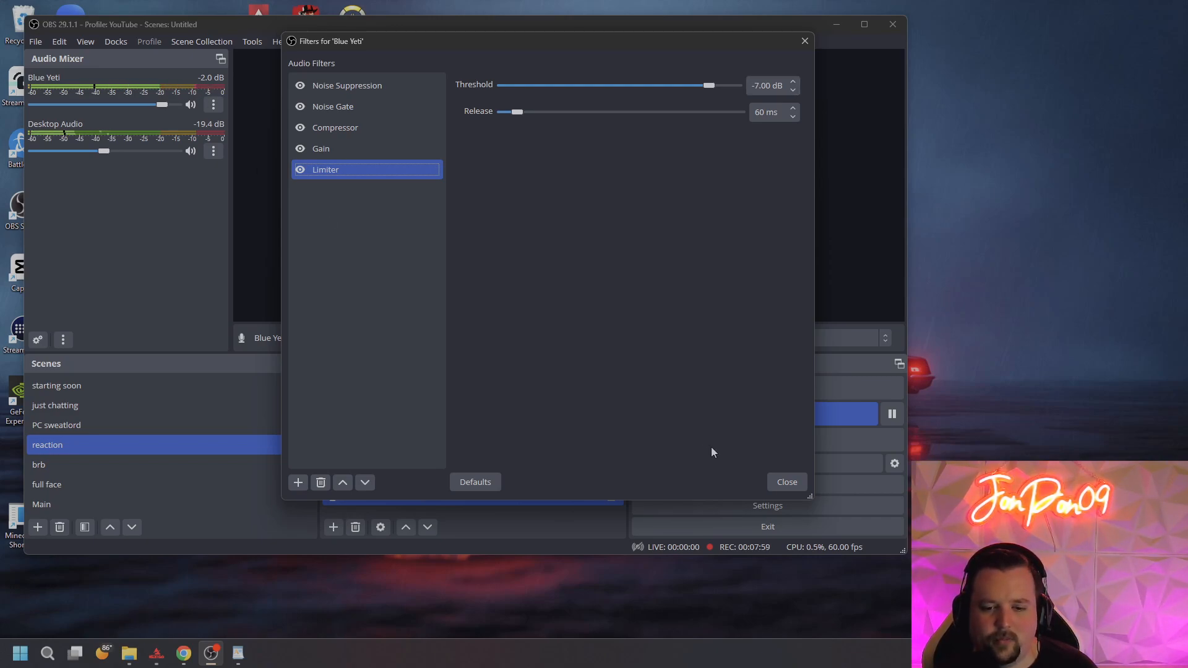
{"action": "left_click", "coordinate": [787, 482]}
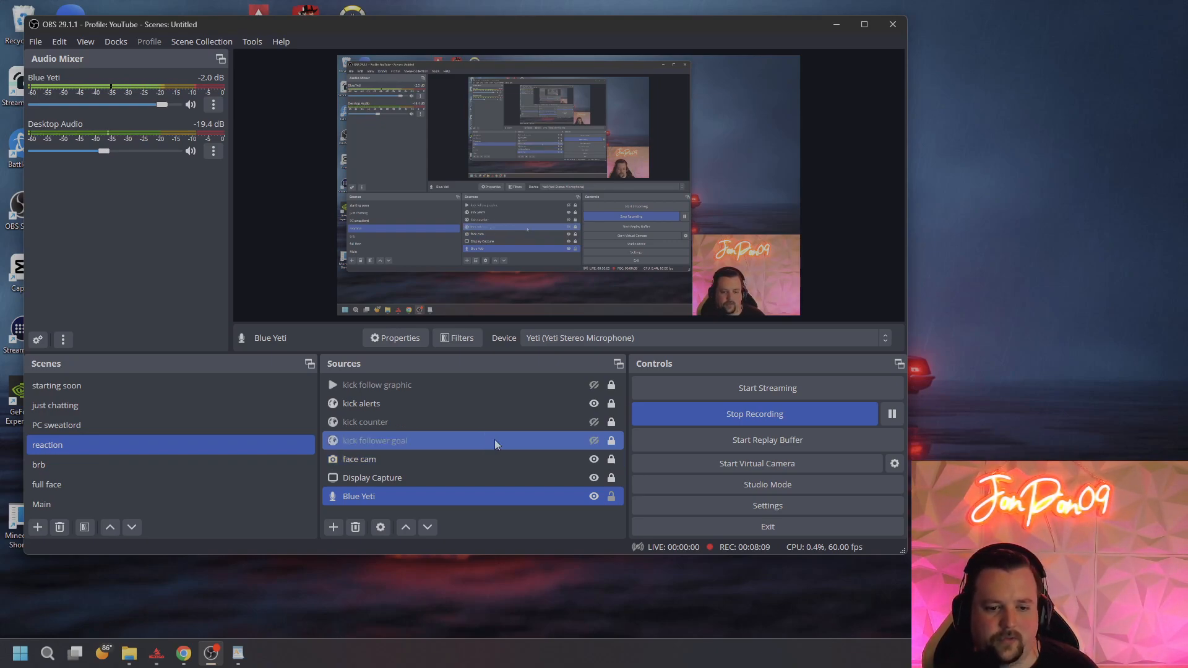
- Add a Color Correction effect filter to the Display Capture source, keeping the suggested filter name
{"action": "left_click", "coordinate": [569, 459], "text": "ctrl"}
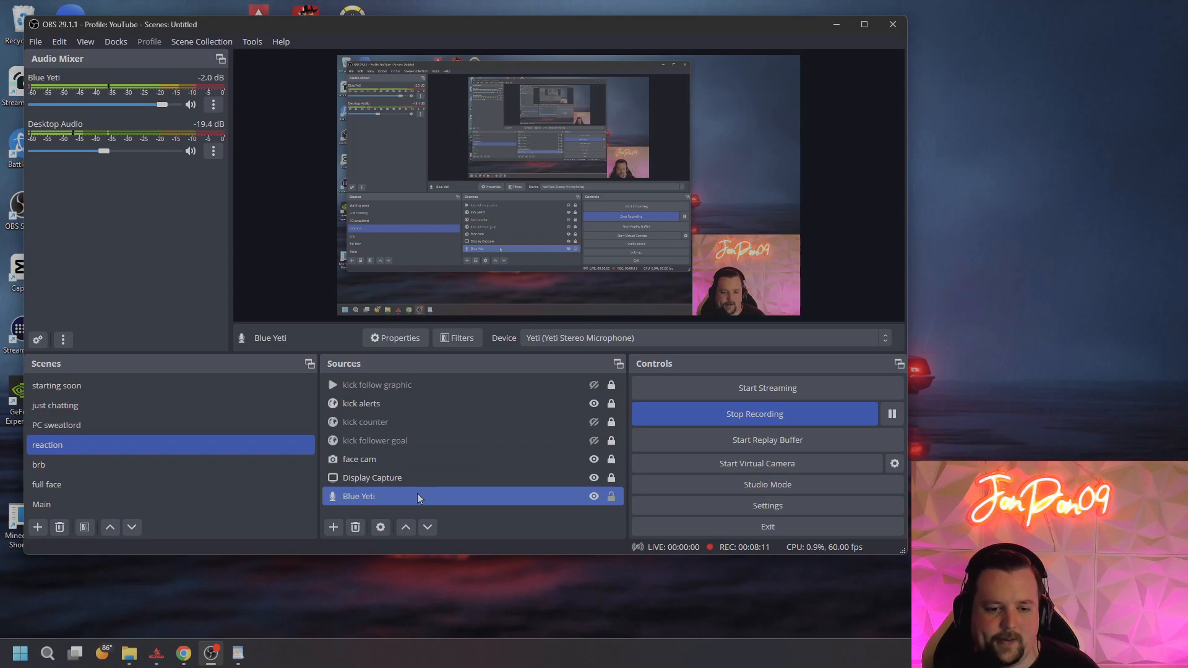
{"action": "left_click", "coordinate": [402, 480], "text": "ctrl"}
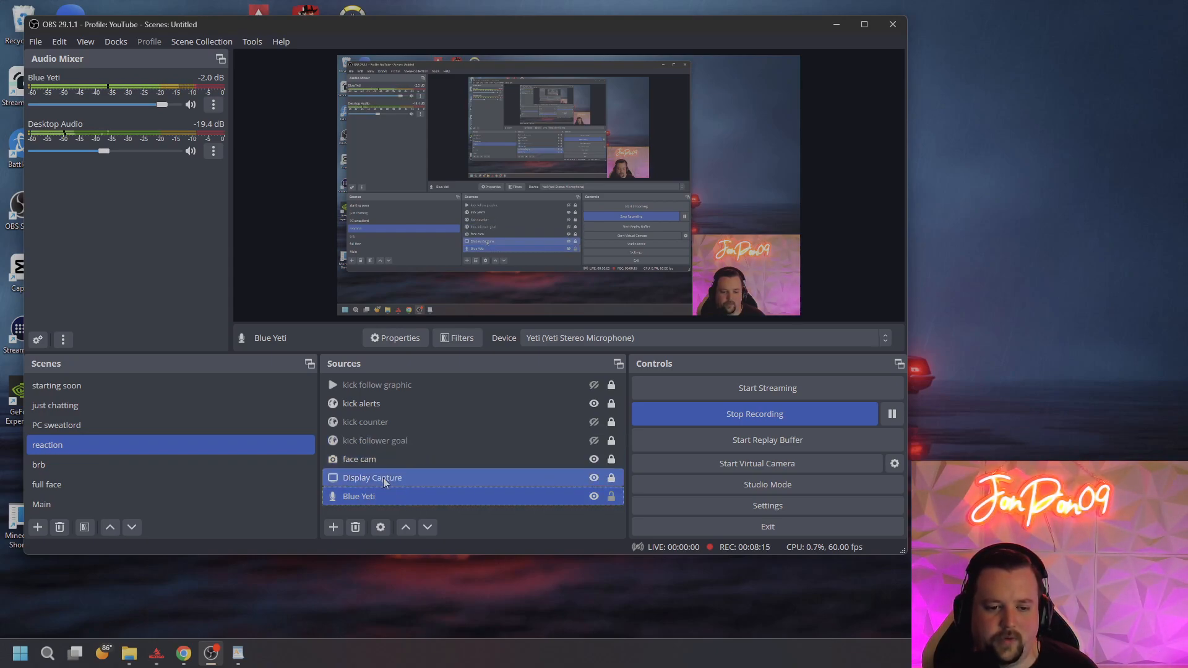
{"action": "left_click", "coordinate": [401, 478]}
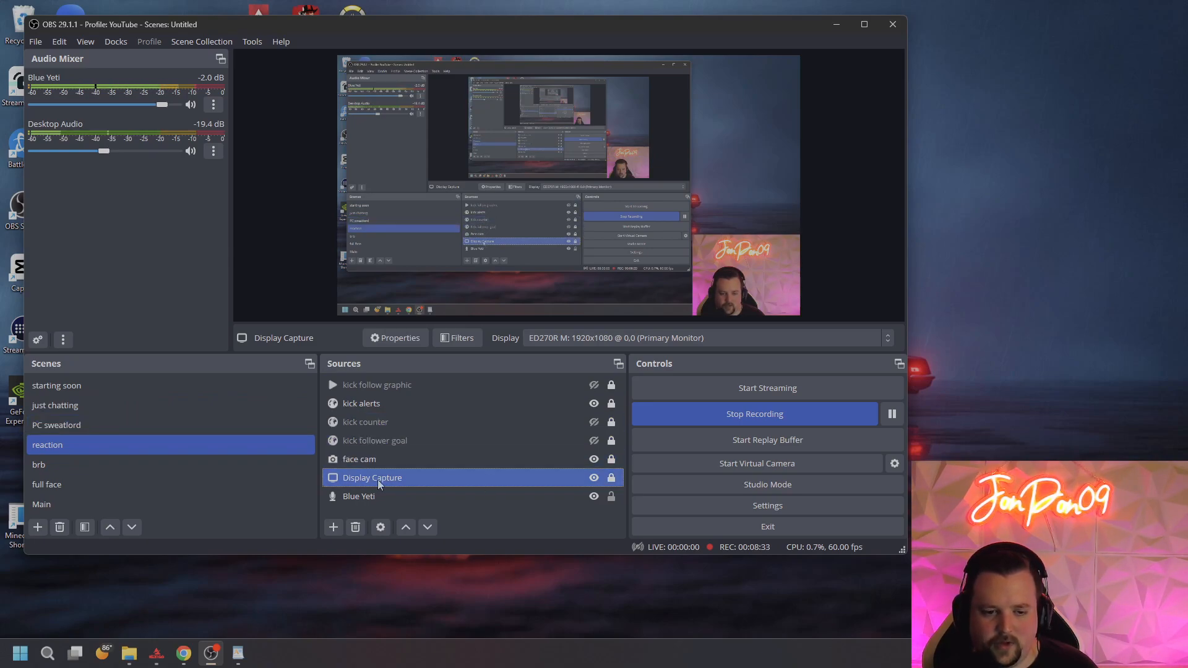
{"action": "left_click", "coordinate": [459, 337]}
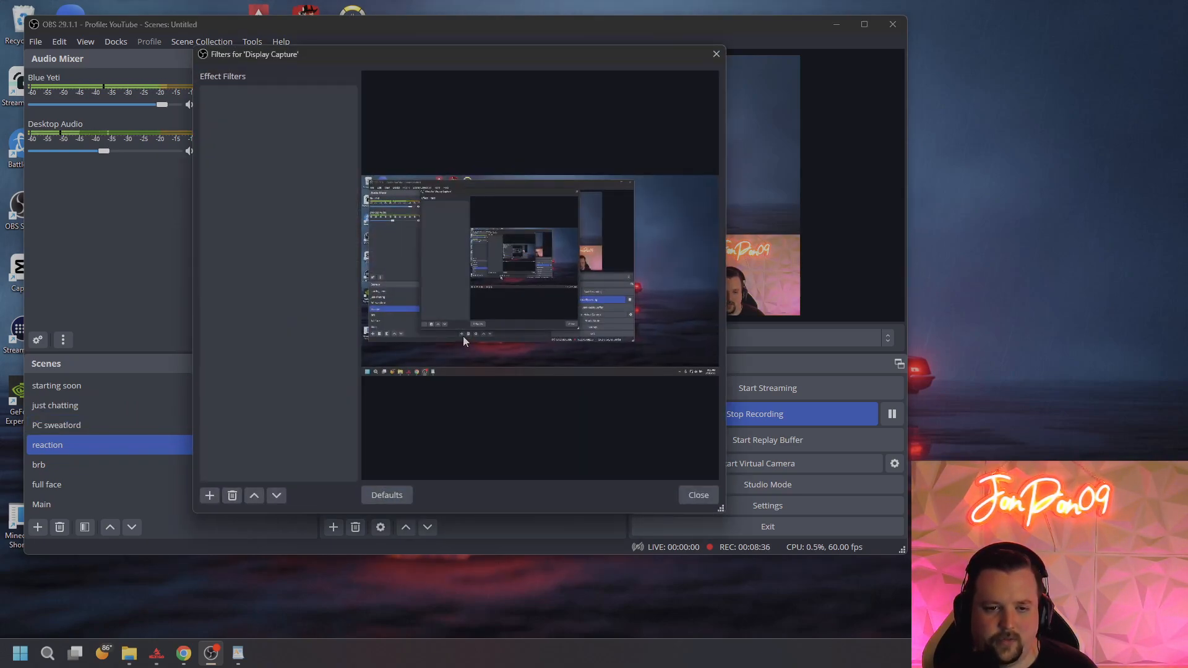
{"action": "left_click", "coordinate": [209, 498]}
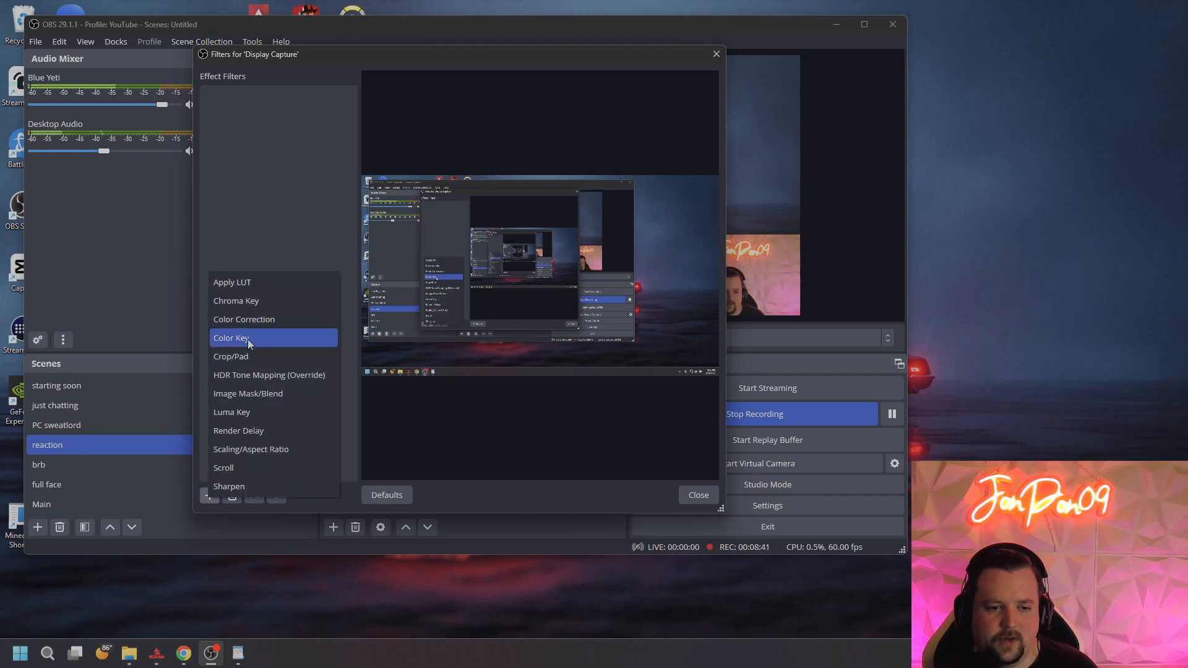
{"action": "left_click", "coordinate": [257, 164]}
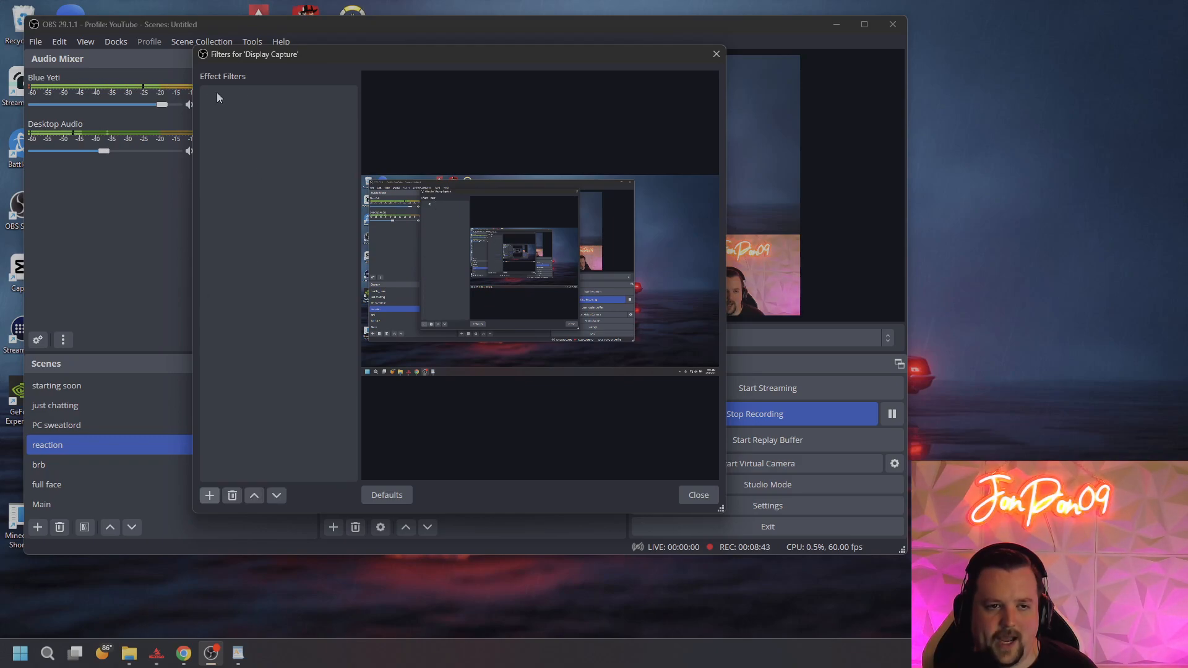
{"action": "left_click", "coordinate": [209, 496]}
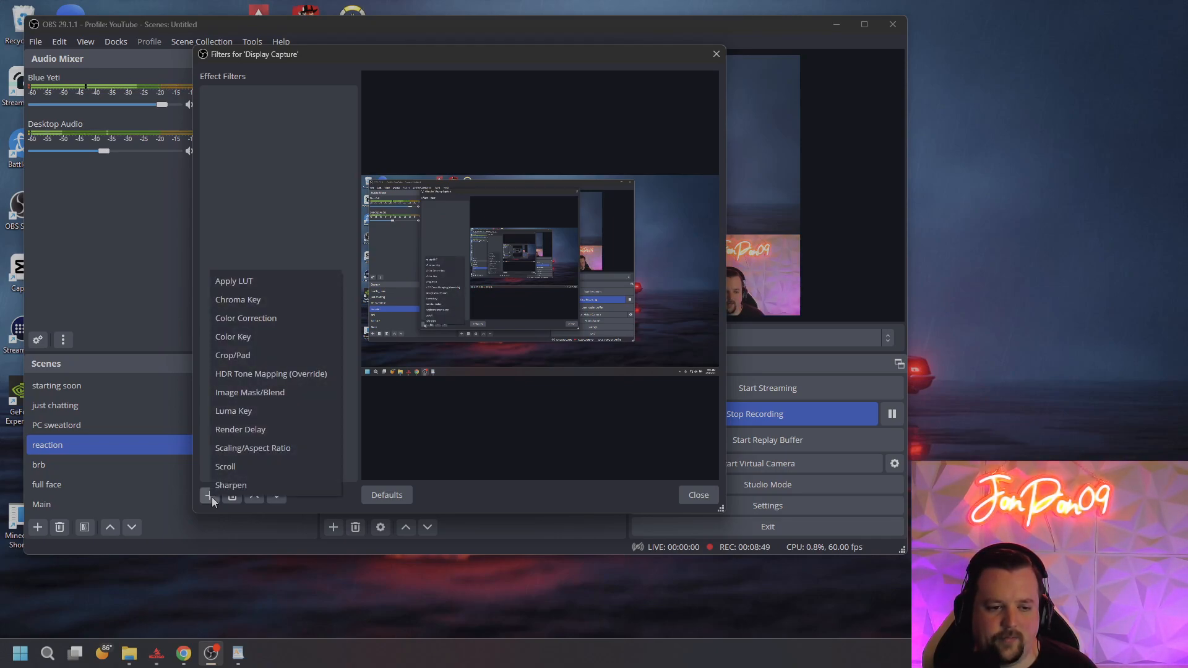
{"action": "left_click", "coordinate": [202, 500]}
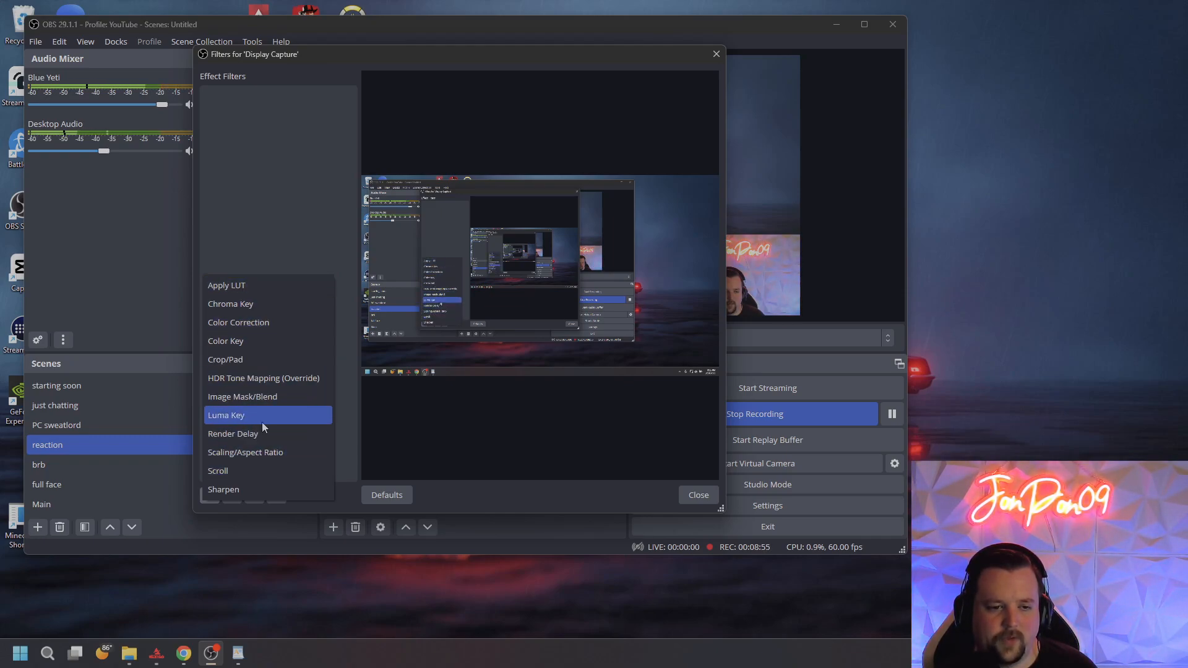
{"action": "left_click", "coordinate": [254, 319]}
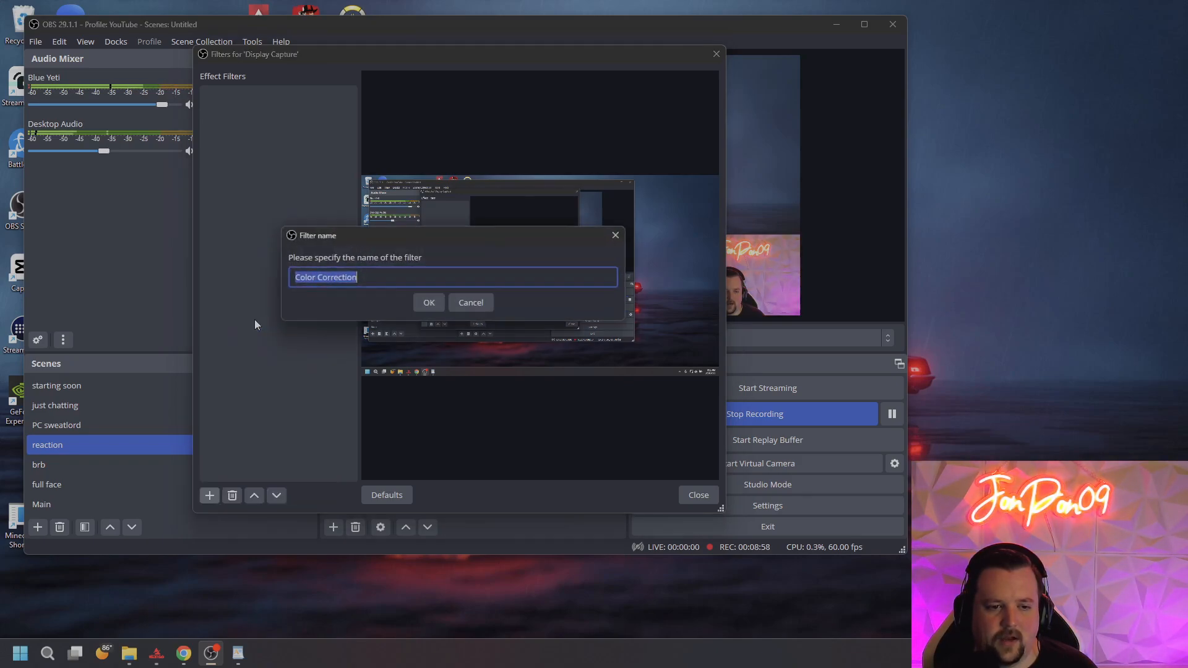
{"action": "left_click", "coordinate": [427, 302]}
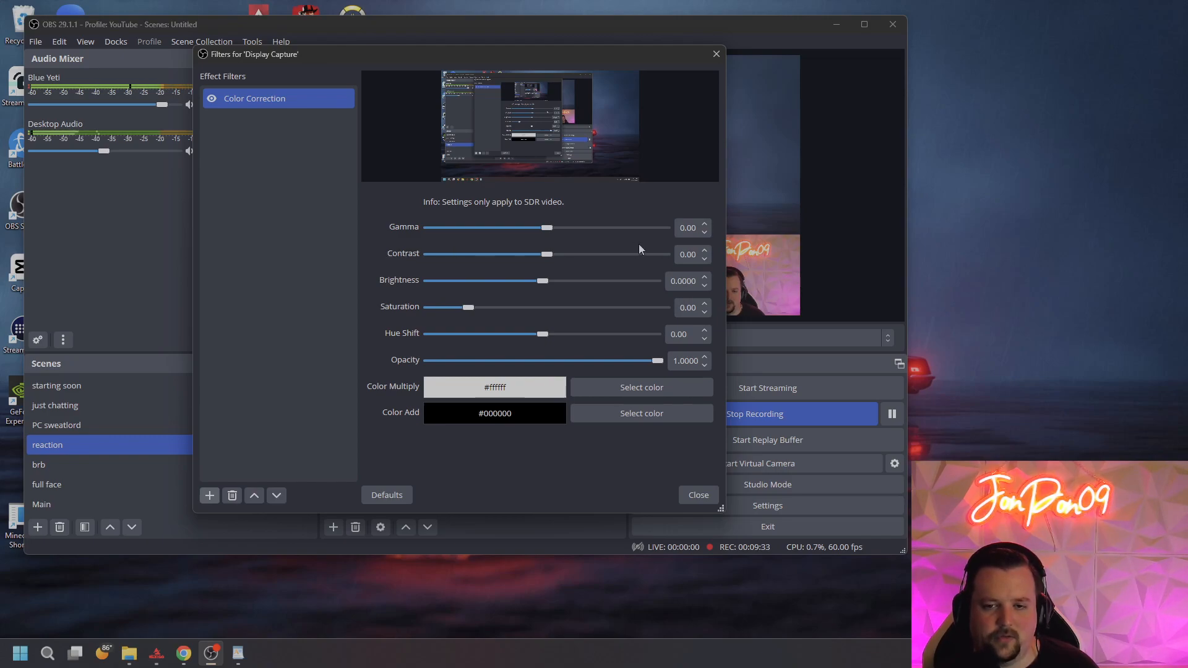
- Set the Color Correction filter's contrast to 0.30 and saturation to 0.50, and close the filters window
{"action": "left_click", "coordinate": [707, 255]}
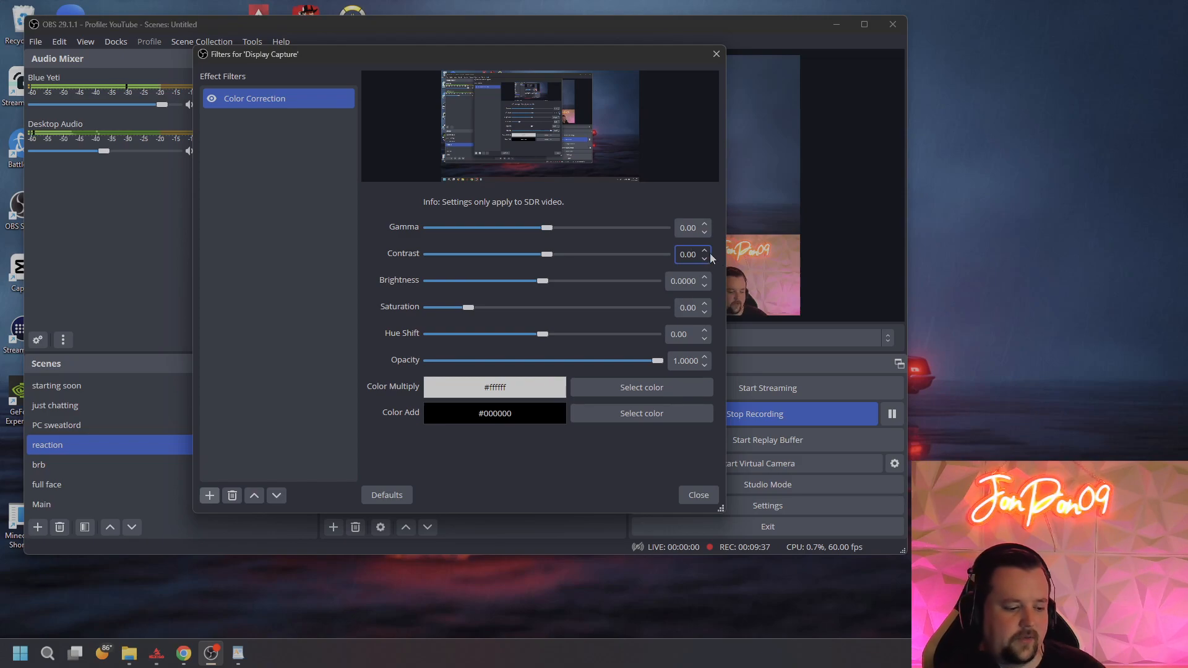
{"action": "key", "text": "BackSpace"}
{"action": "type", "text": "3"}
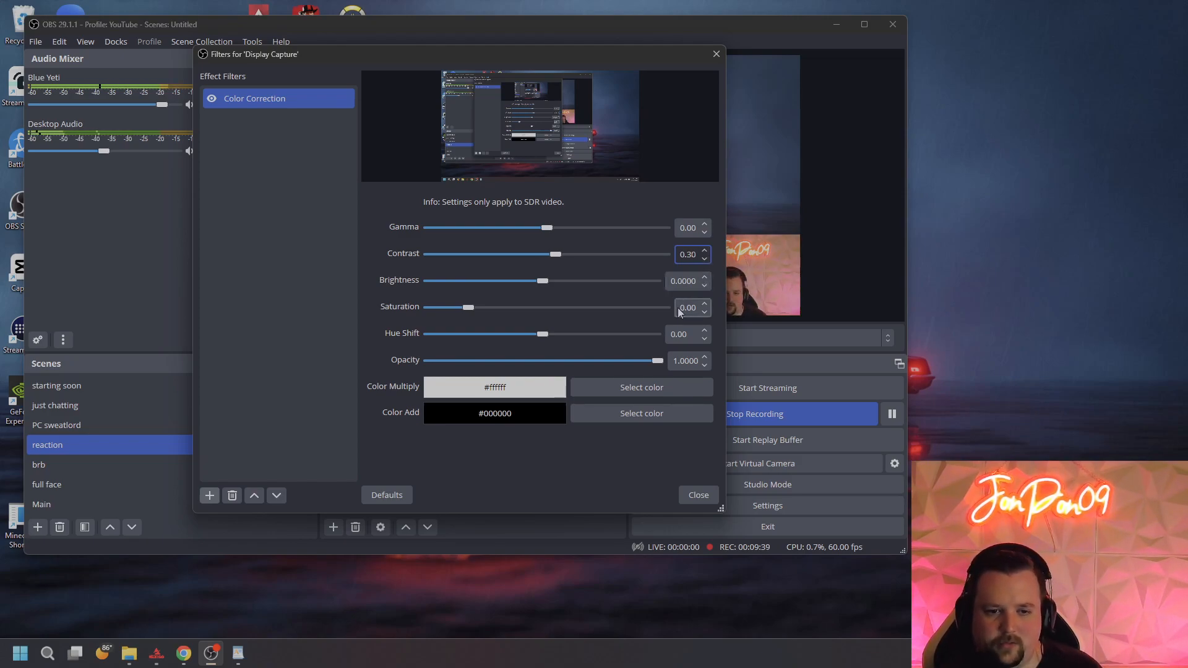
{"action": "left_click", "coordinate": [692, 308]}
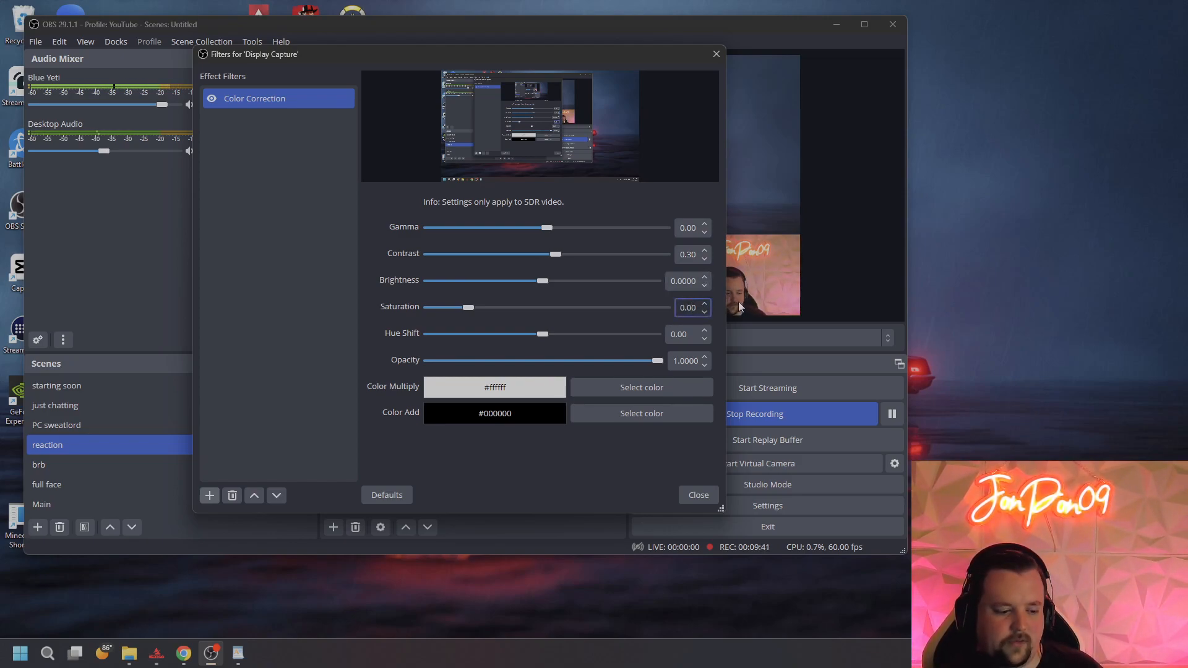
{"action": "type", "text": "5"}
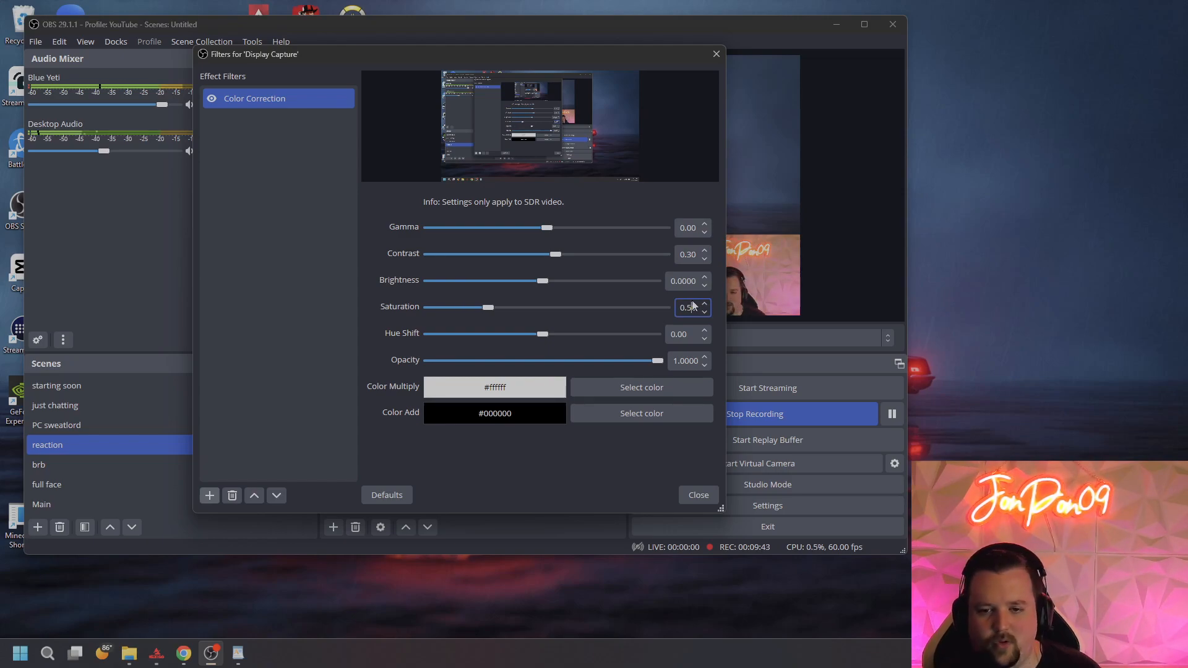
{"action": "left_click", "coordinate": [682, 458]}
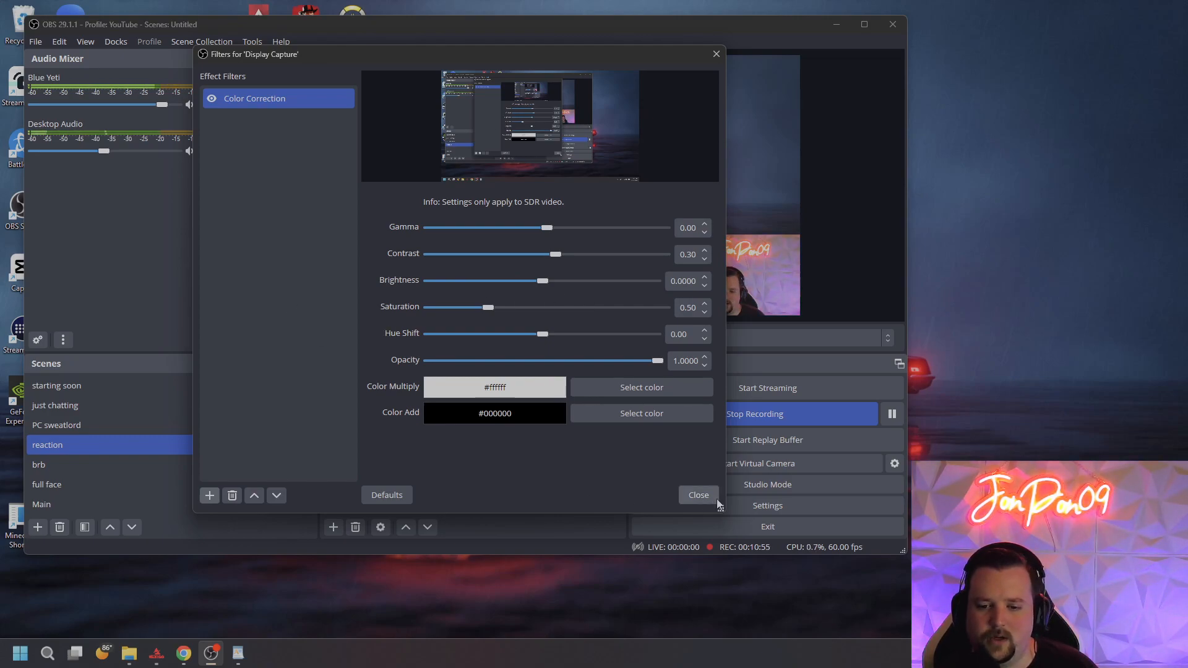
{"action": "left_click", "coordinate": [698, 495]}
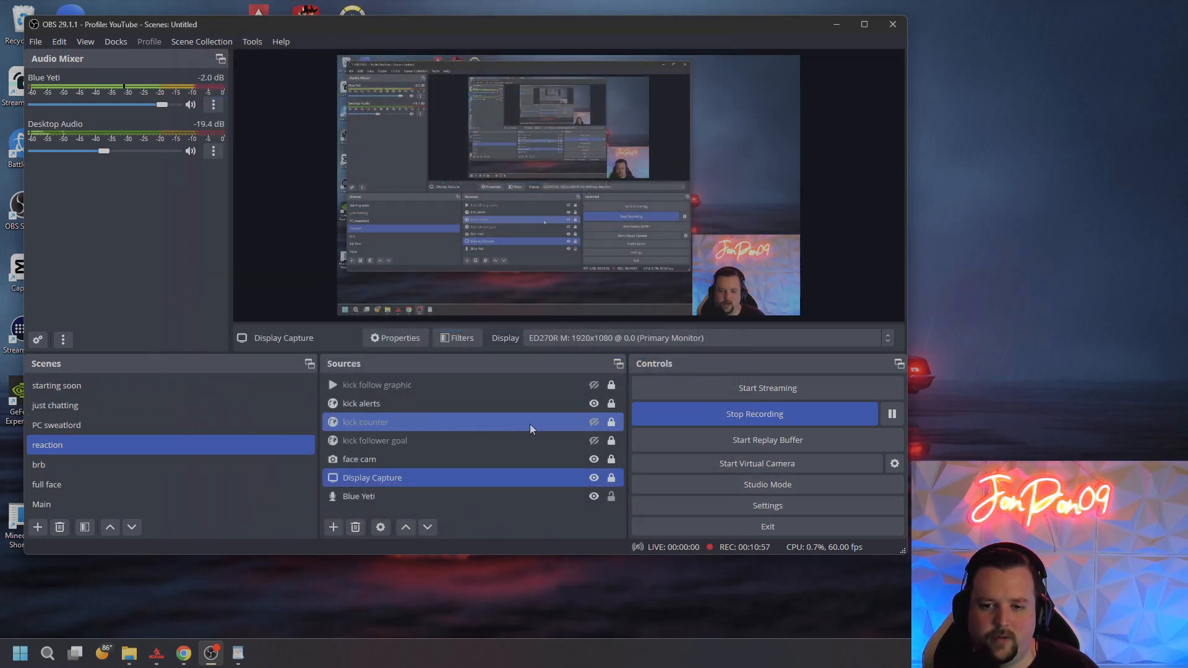
{"action": "left_click", "coordinate": [528, 405], "text": "ctrl"}
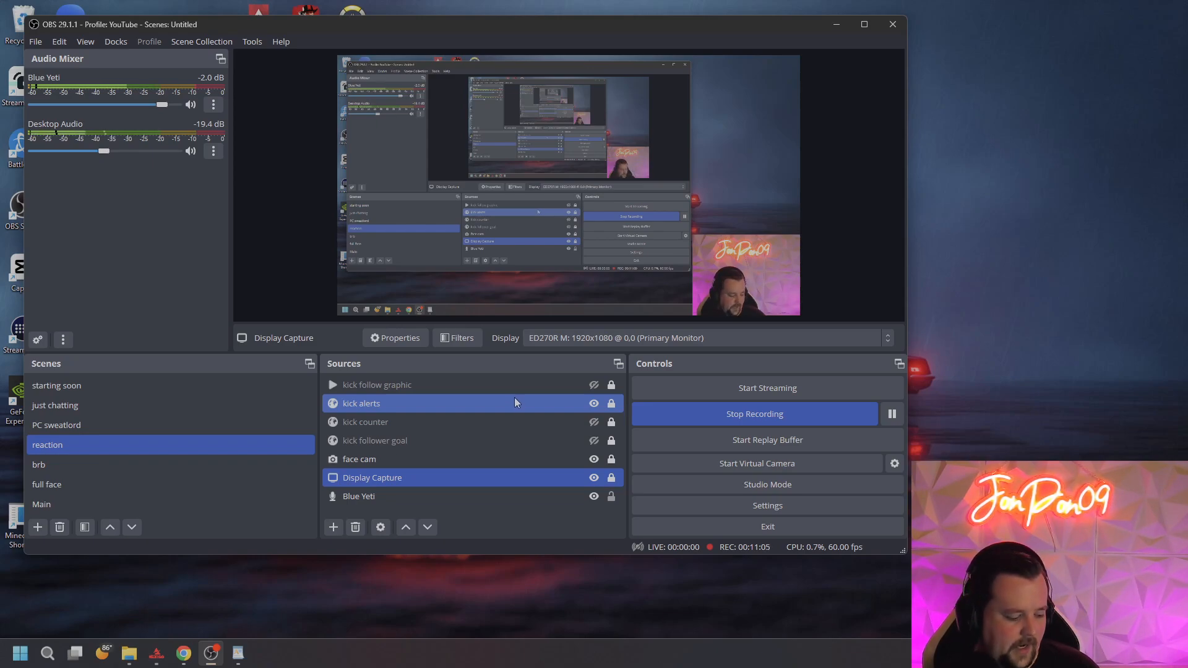
{"action": "left_click", "coordinate": [515, 393]}
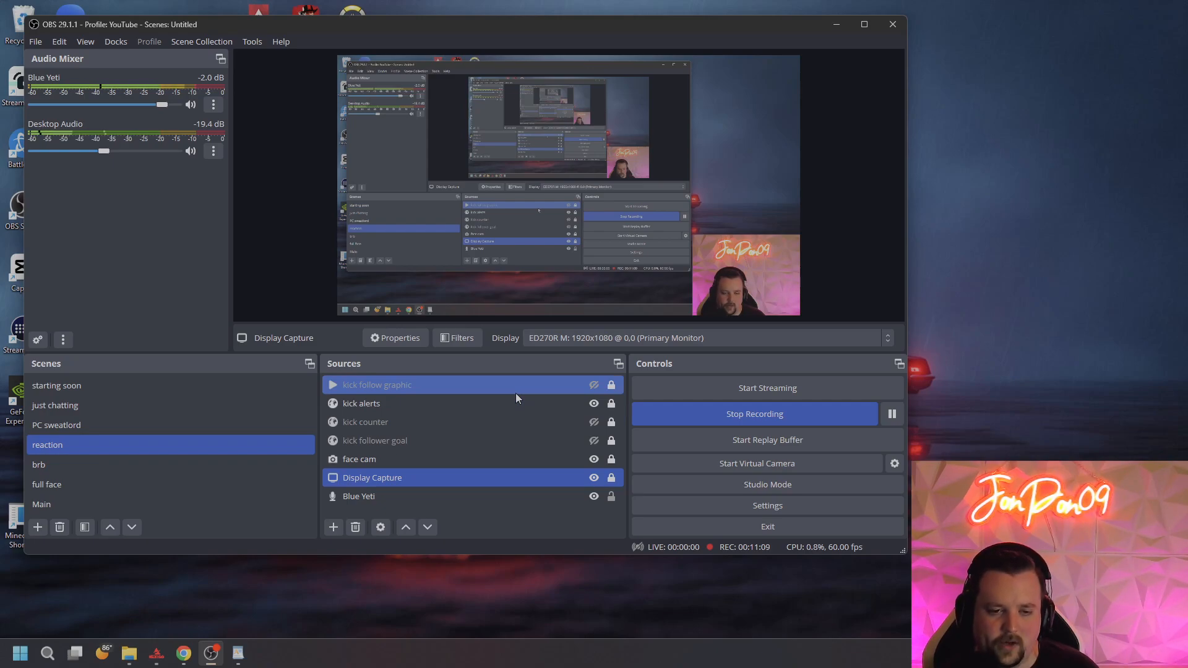
{"action": "left_click", "coordinate": [525, 403]}
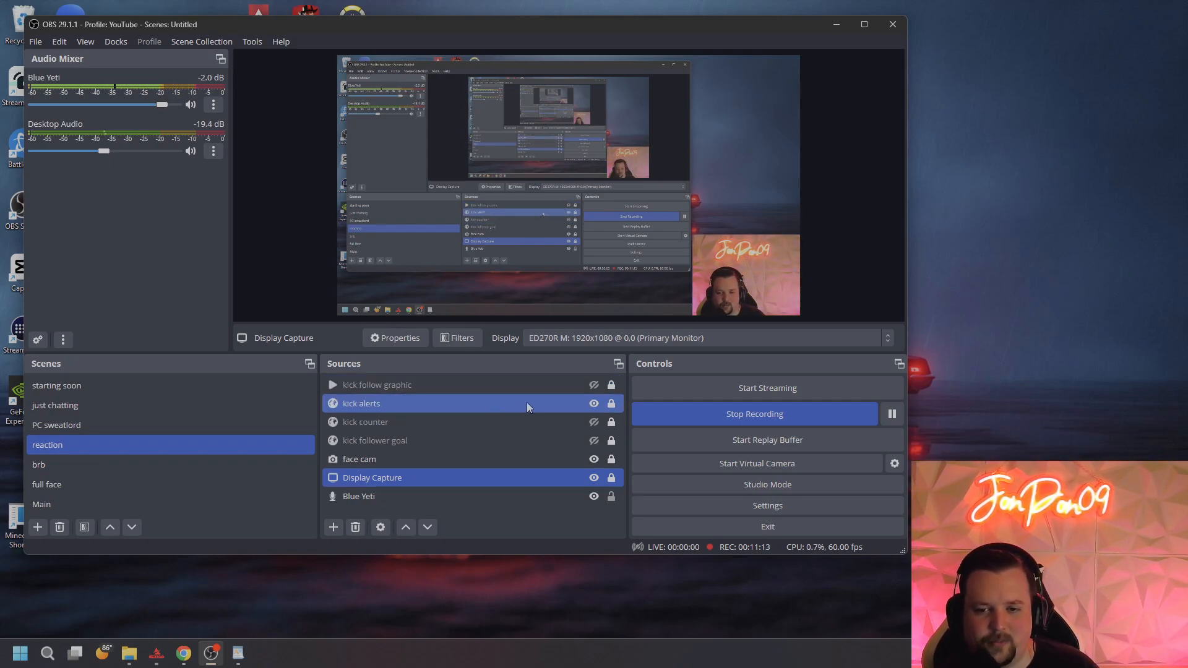
{"action": "left_click", "coordinate": [532, 465], "text": "ctrl"}
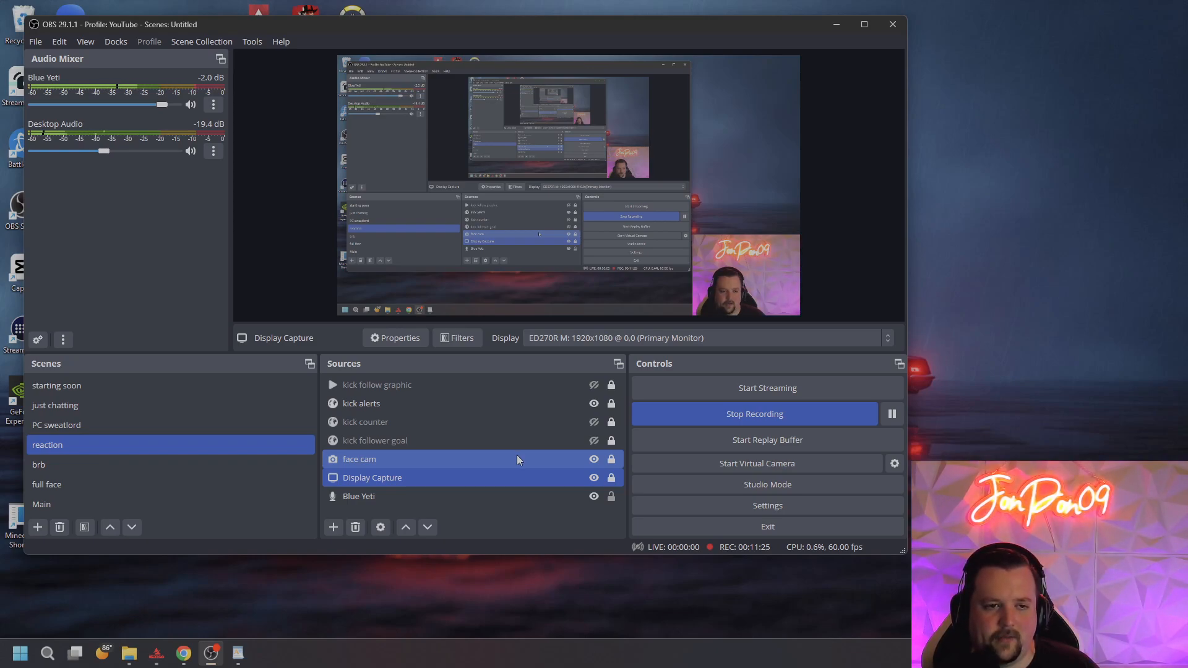
{"action": "left_click", "coordinate": [495, 470]}
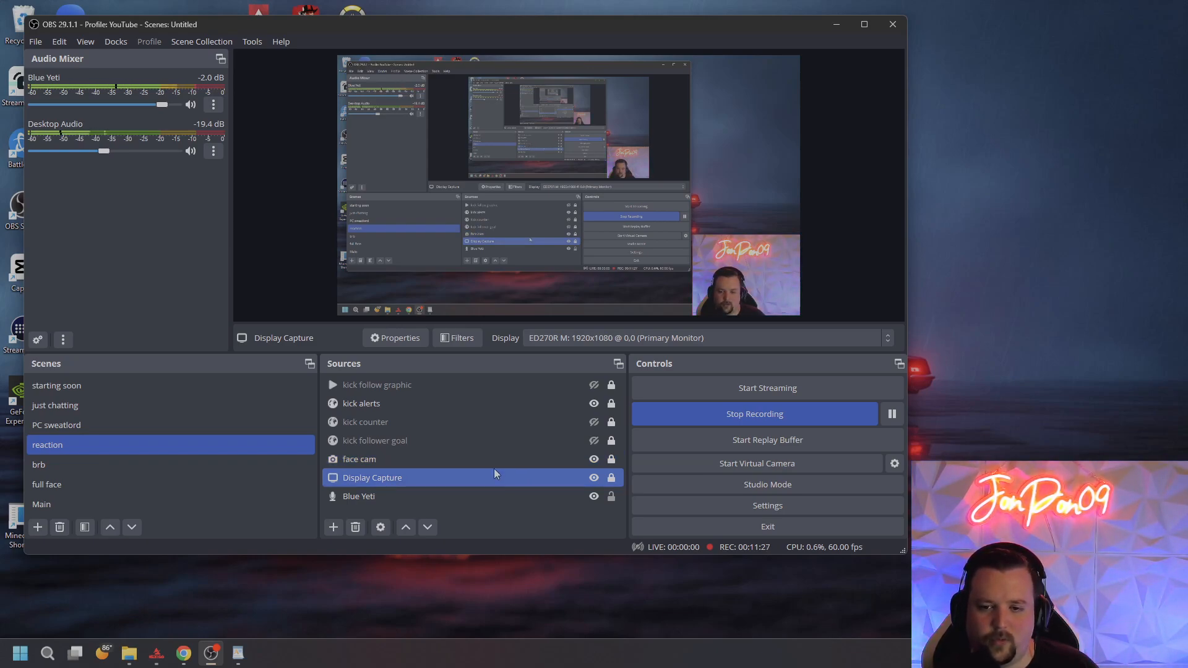